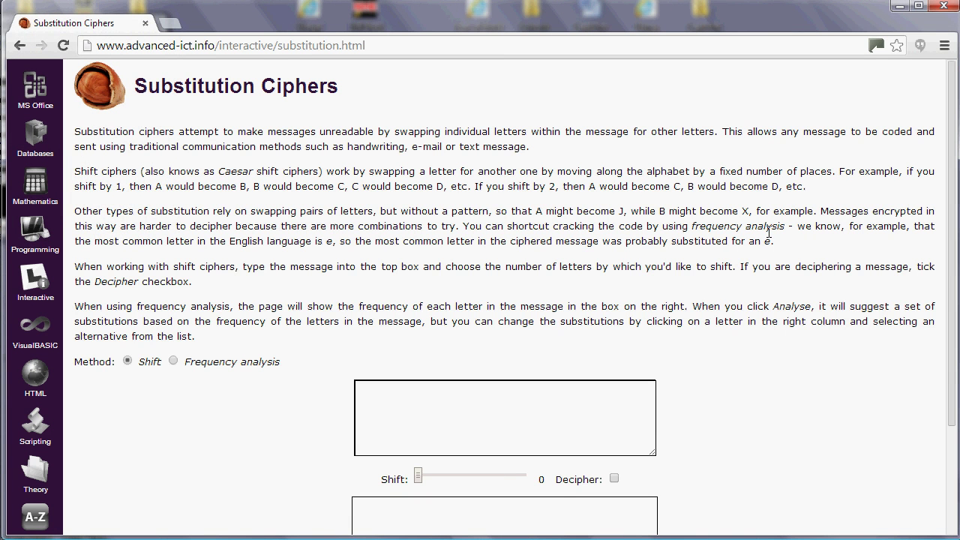
# Step: Scroll down to the shift cipher's message box and place the cursor in it
pyautogui.moveTo(952, 249); pyautogui.dragTo(941, 345)
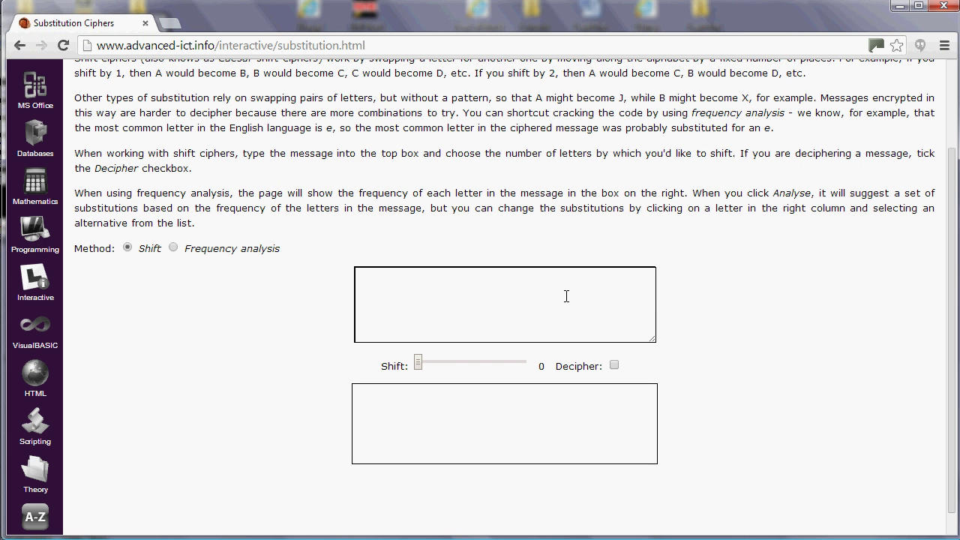
pyautogui.click(471, 316)
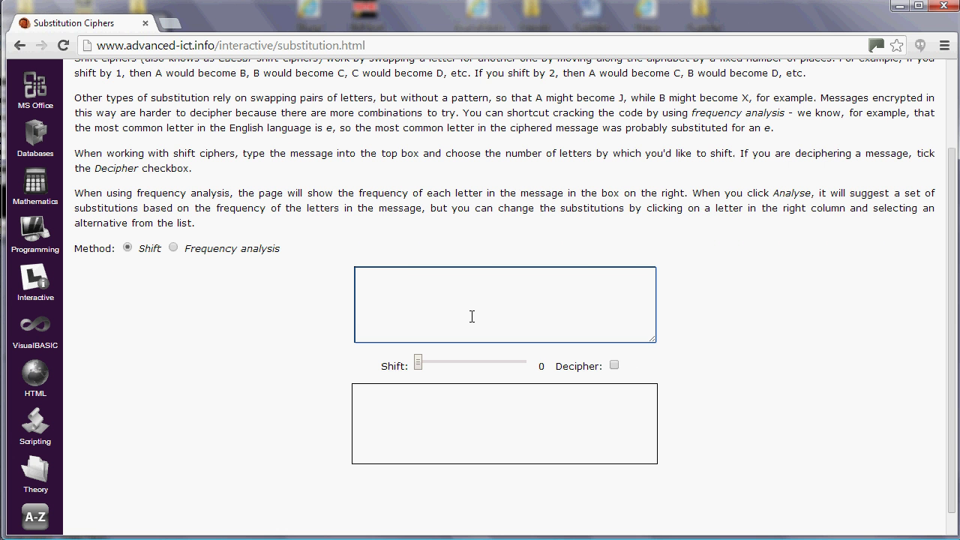
pyautogui.write('AUHC MVKFC V BYZUGC V IZMC CJ GUMBZYAZD UKUVM VC HZZGZB CJ GZ HCJJB PD CFZ VYJM KUCZ AZUBVMK CJ CFZ BYVWZ UMB OJY U IFVAZ V TJNAB MJC ZMCZY OJY CFZ IUD IUH PUYYZB CJ GZ')
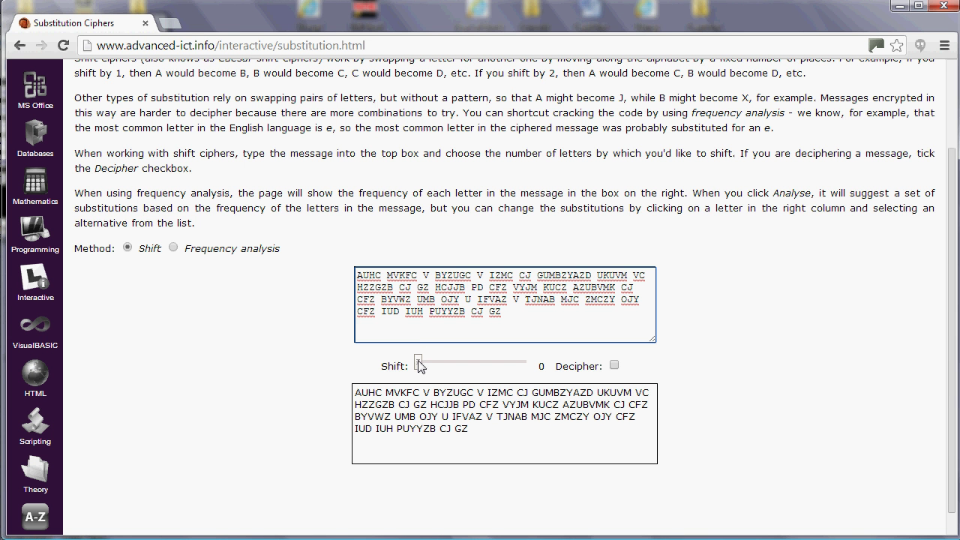
pyautogui.moveTo(418, 365)
pyautogui.mouseDown()
pyautogui.moveTo(531, 367)
pyautogui.moveTo(405, 363)
pyautogui.mouseUp()
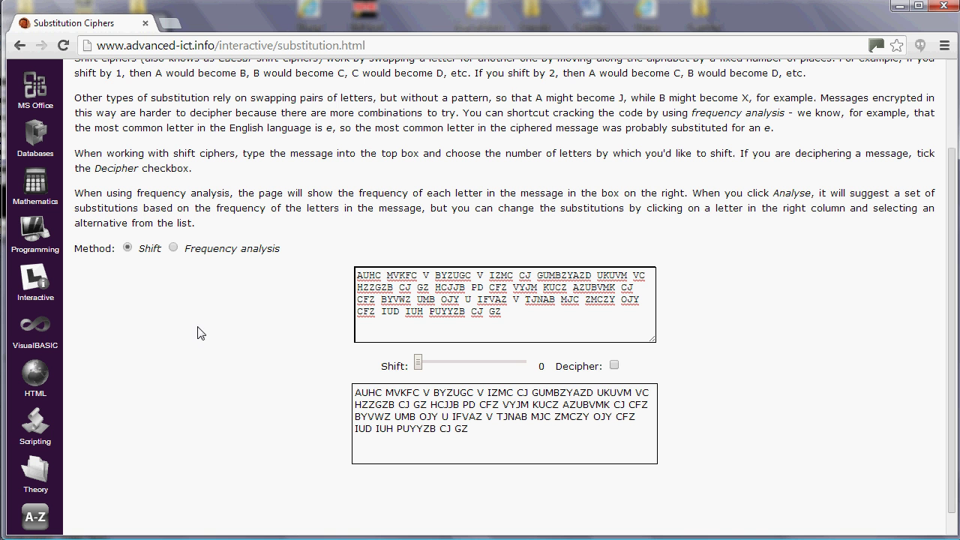
# Step: Select the Frequency analysis method and scroll down to the Analyse button
pyautogui.click(173, 249)
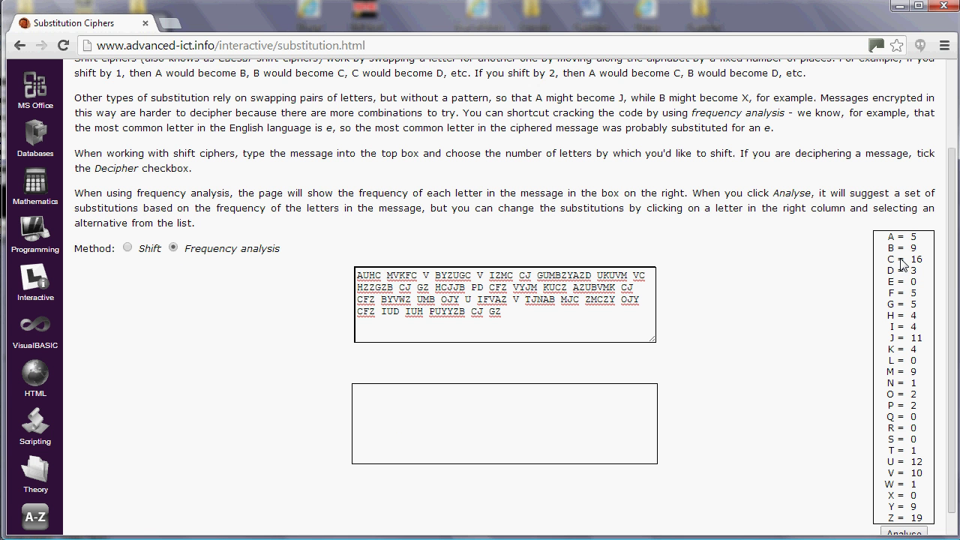
pyautogui.moveTo(952, 279); pyautogui.dragTo(946, 343)
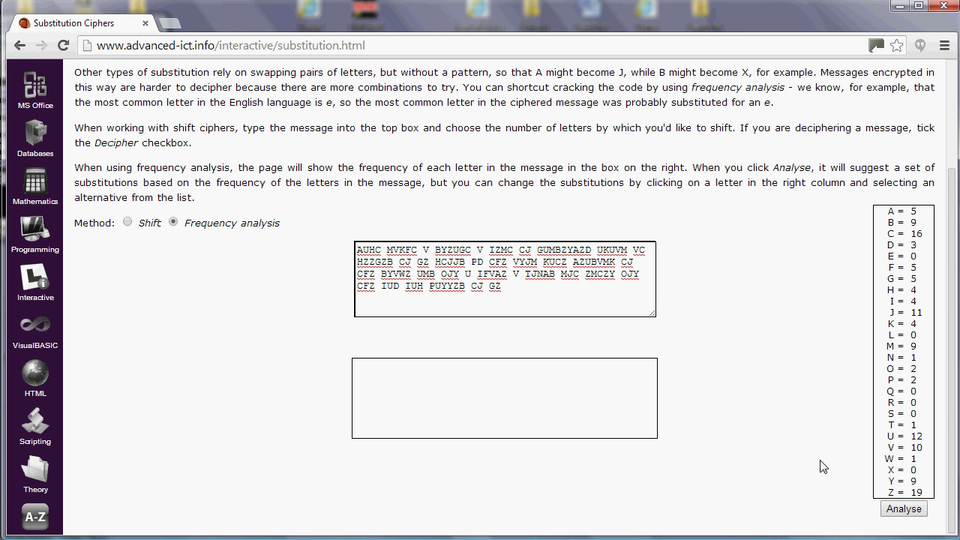
# Step: Run Analyse for suggested substitutions and a rough decryption, highlighting the recurring word TDE
pyautogui.click(898, 512)
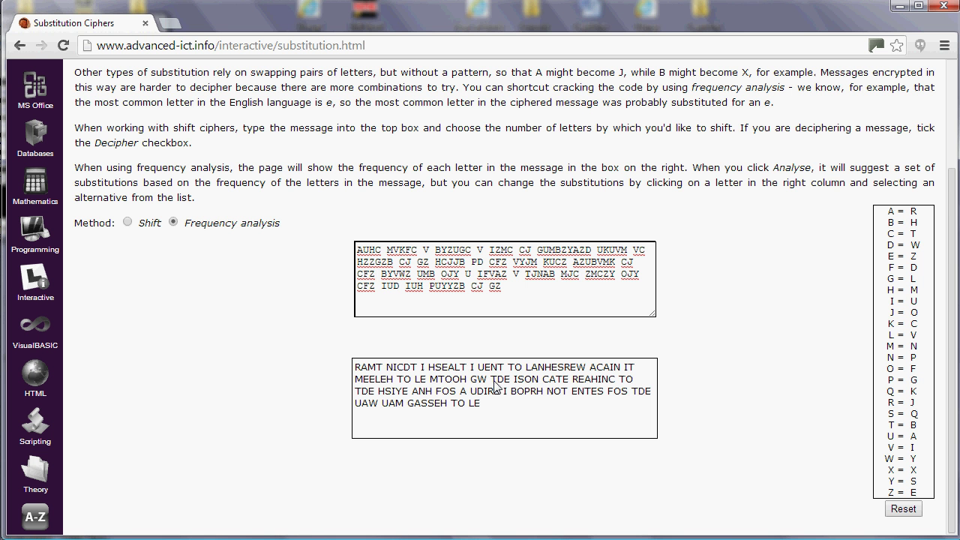
pyautogui.moveTo(491, 379); pyautogui.dragTo(510, 383)
pyautogui.moveTo(631, 391); pyautogui.dragTo(647, 390)
pyautogui.click(644, 411)
# Step: Change cipher letter F's substitution to H, turning TDE into THE
pyautogui.click(916, 268)
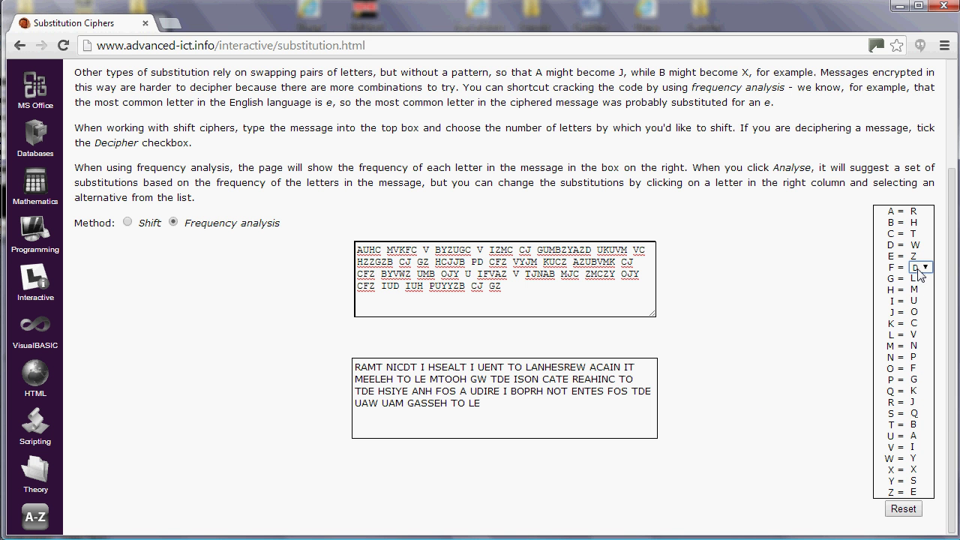
pyautogui.click(925, 269)
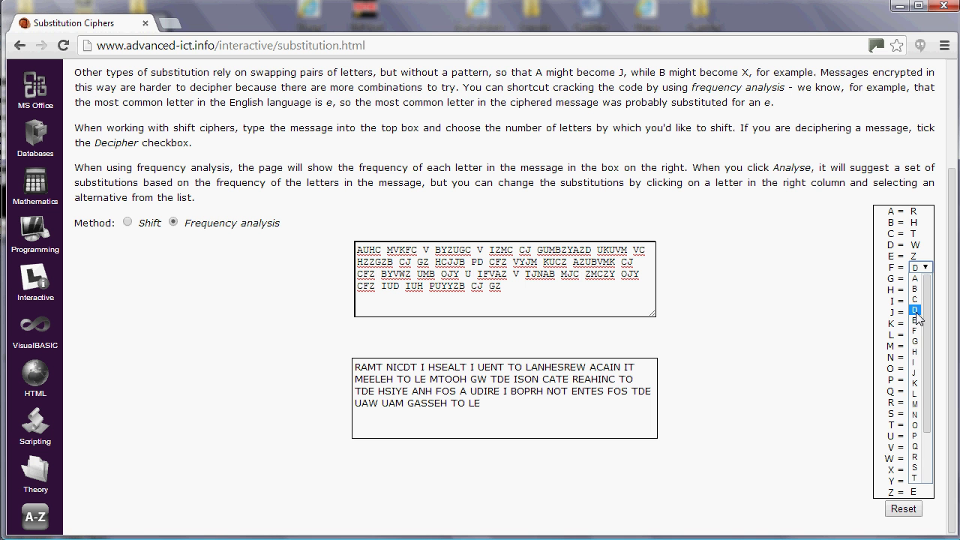
pyautogui.click(915, 352)
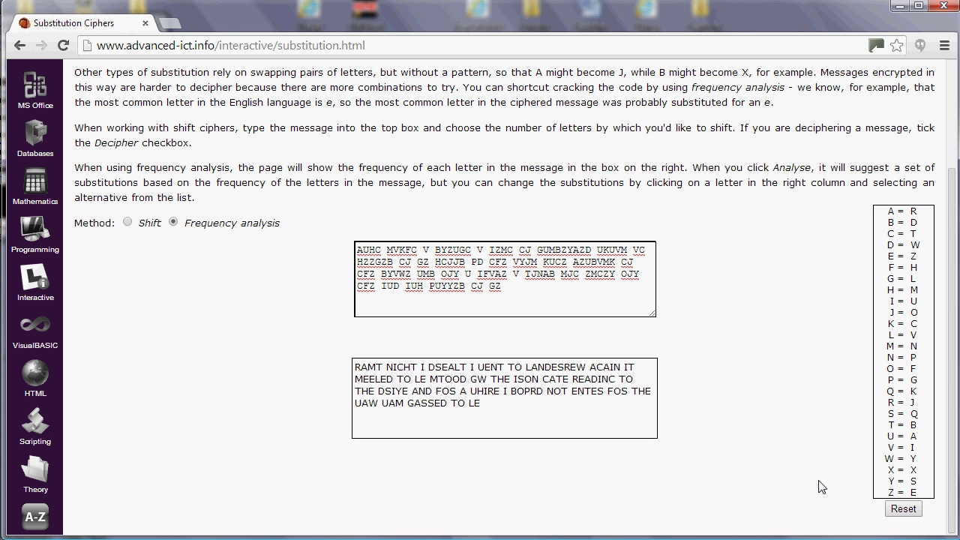
# Step: Set cipher letter Y to decode as R, so FOS reads FOR
pyautogui.click(916, 483)
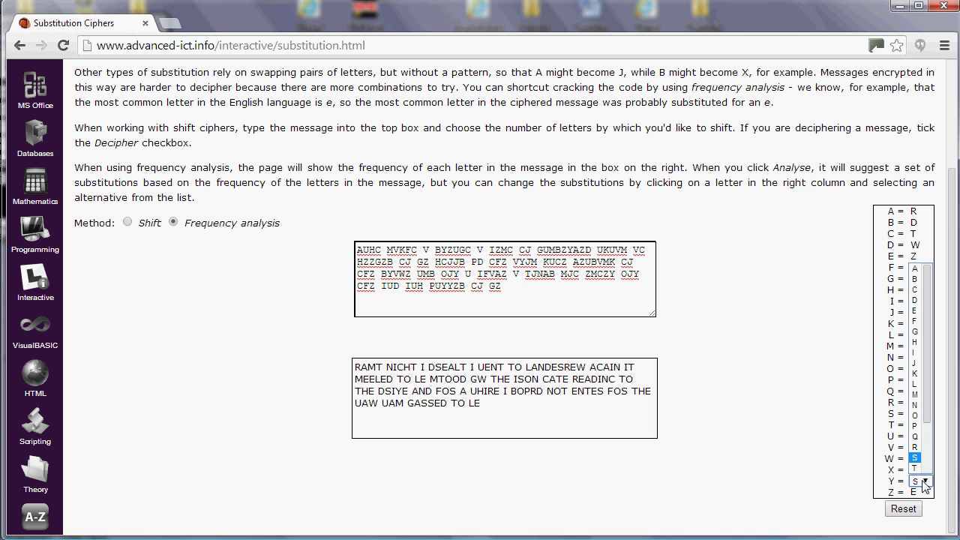
pyautogui.click(918, 448)
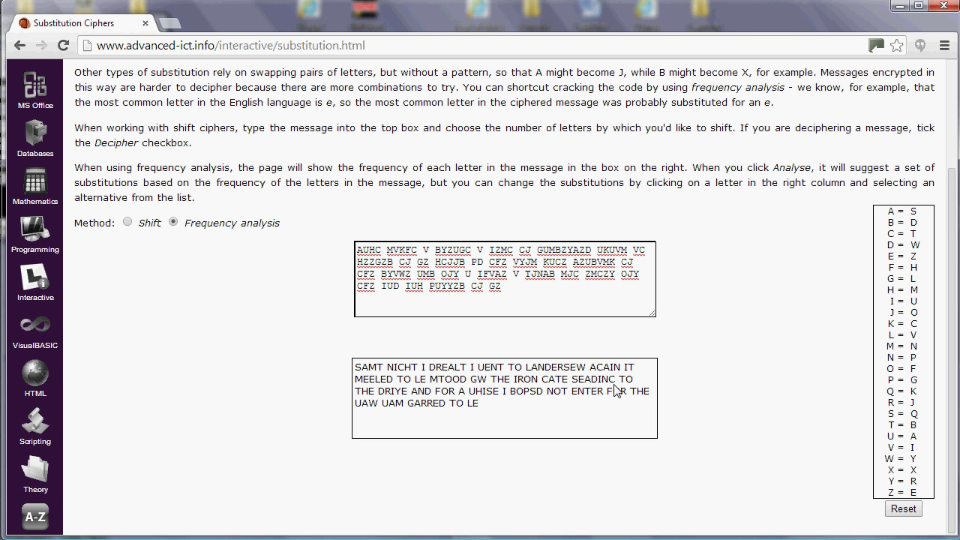
# Step: Change cipher letter K to decode as G, giving NIGHT, AGAIN and GATE
pyautogui.click(921, 328)
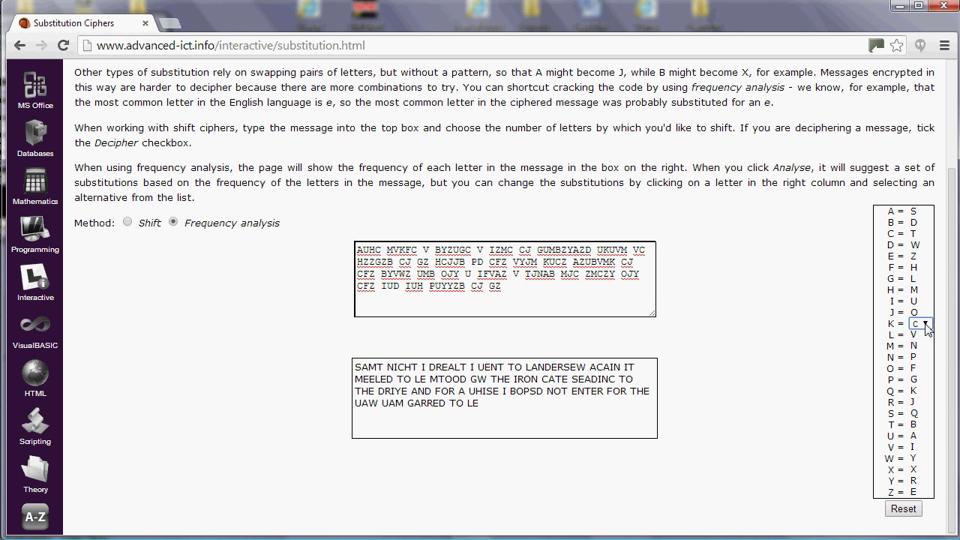
pyautogui.click(926, 327)
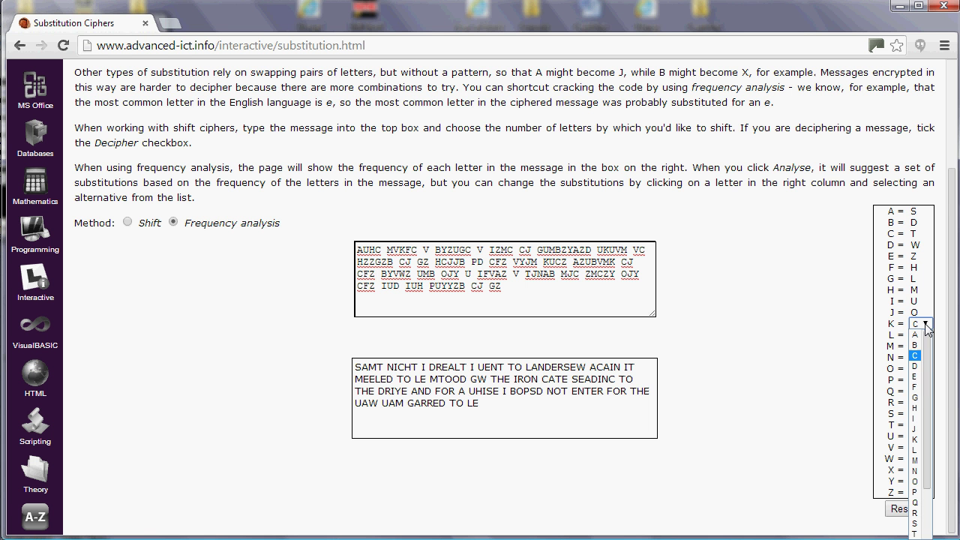
pyautogui.click(914, 397)
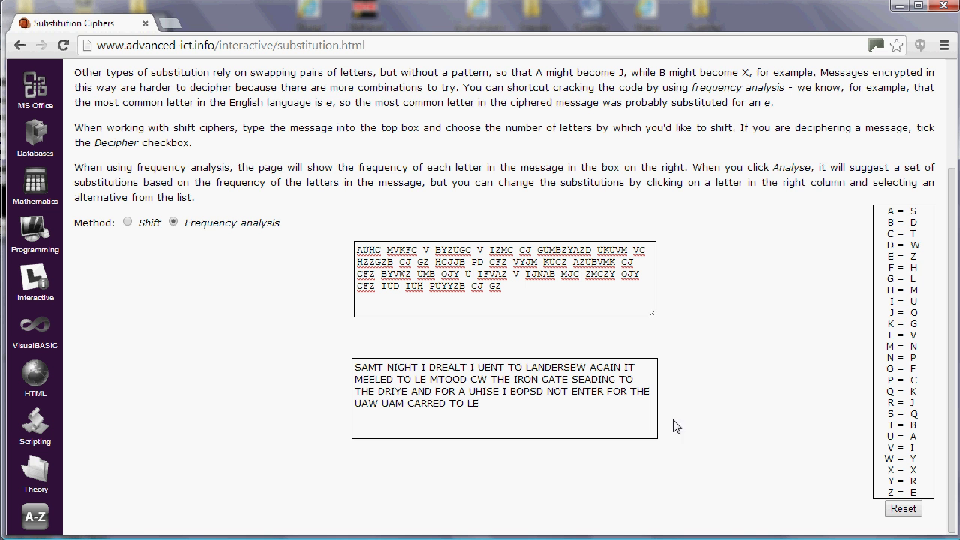
# Step: Map cipher G to M and cipher I to W, producing DREAMT and WENT
pyautogui.click(914, 282)
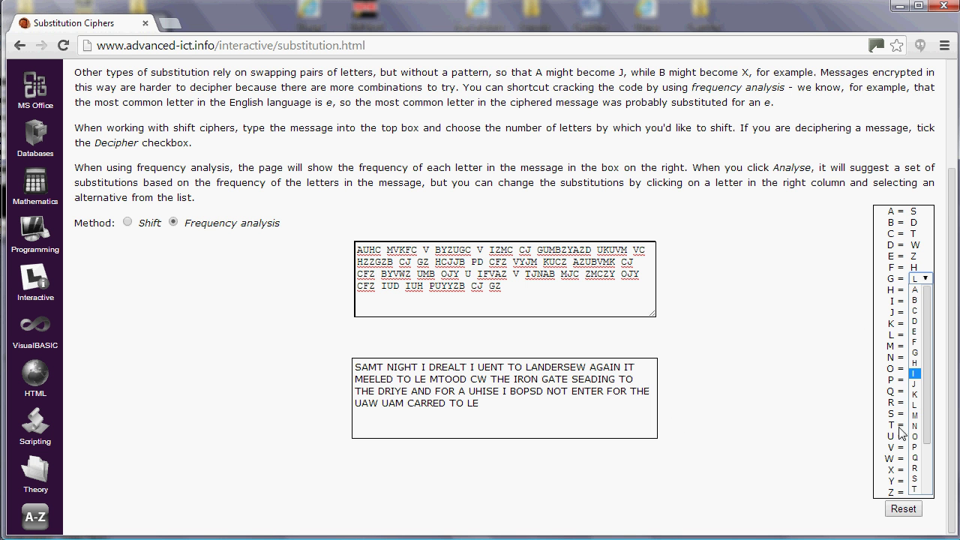
pyautogui.click(915, 415)
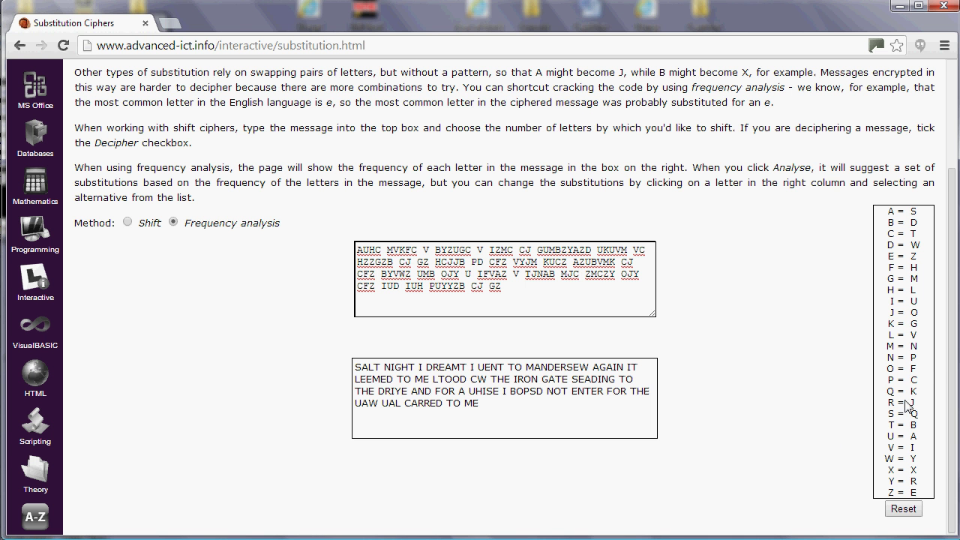
pyautogui.moveTo(916, 301)
pyautogui.click(925, 301)
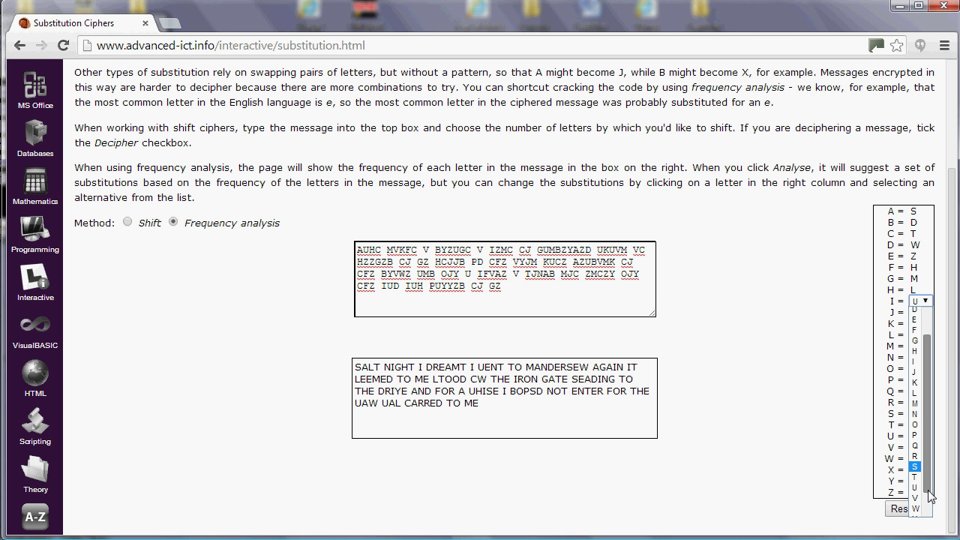
pyautogui.scroll(-1, 919, 499)
pyautogui.click(914, 503)
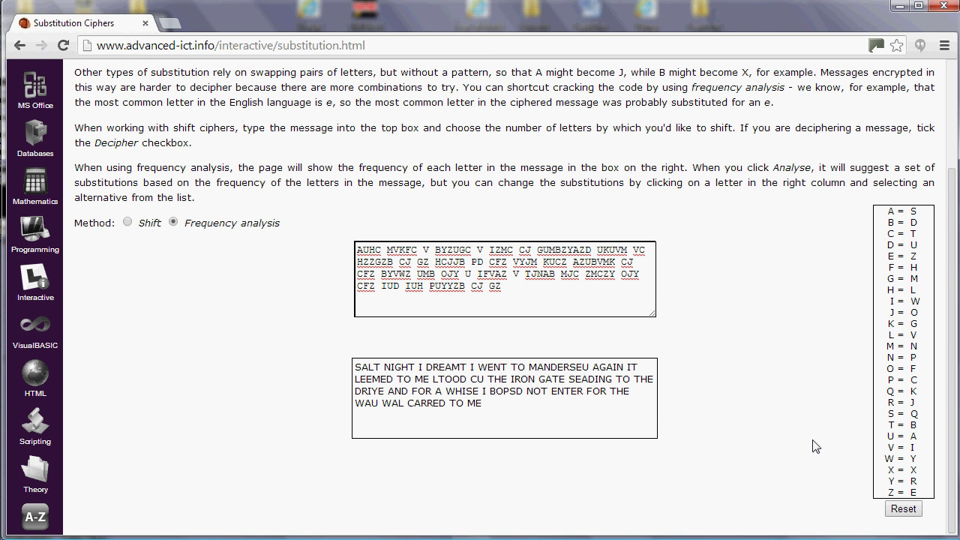
# Step: Map cipher A to L and cipher D to Y, giving LAST NIGHT, SEEMED and MANDERLEY
pyautogui.click(916, 213)
pyautogui.click(924, 214)
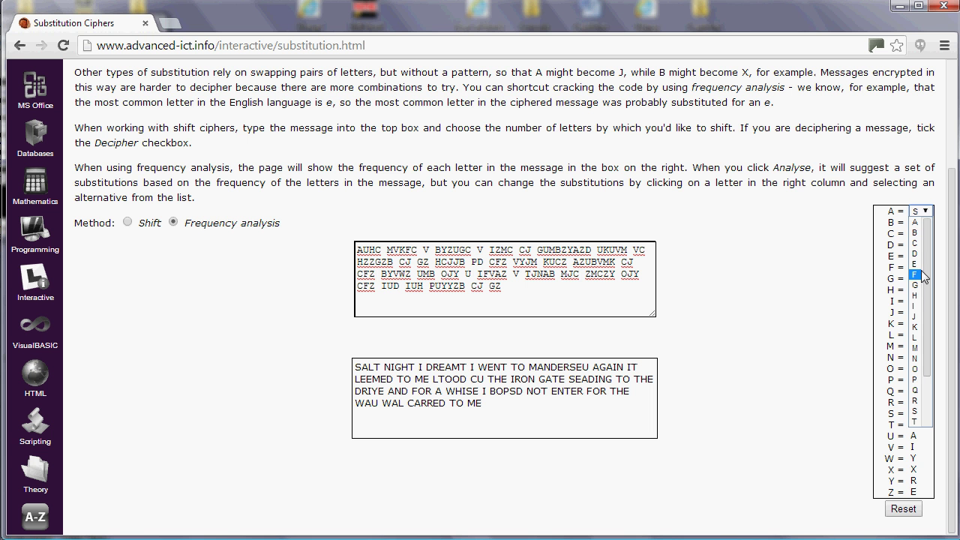
pyautogui.click(914, 338)
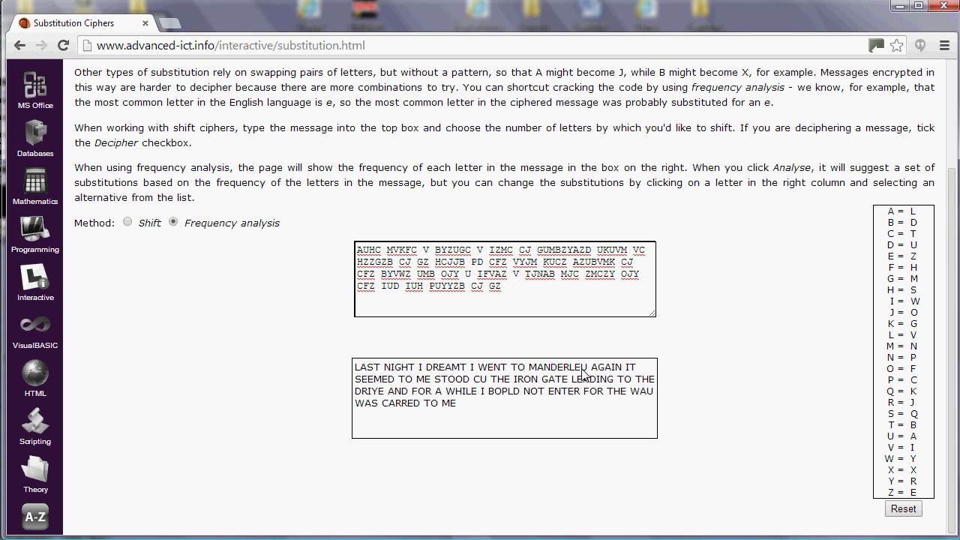
pyautogui.click(914, 245)
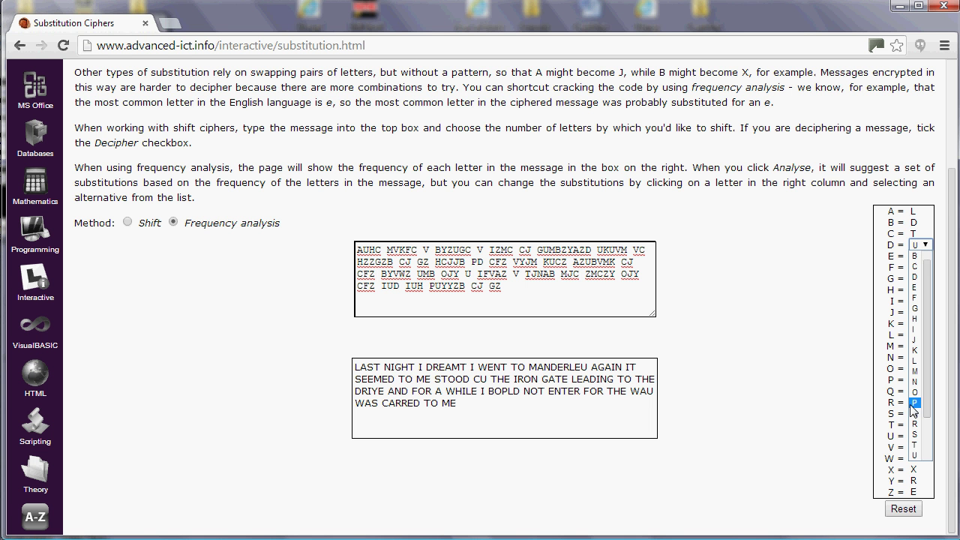
pyautogui.moveTo(927, 411); pyautogui.dragTo(927, 455)
pyautogui.click(915, 448)
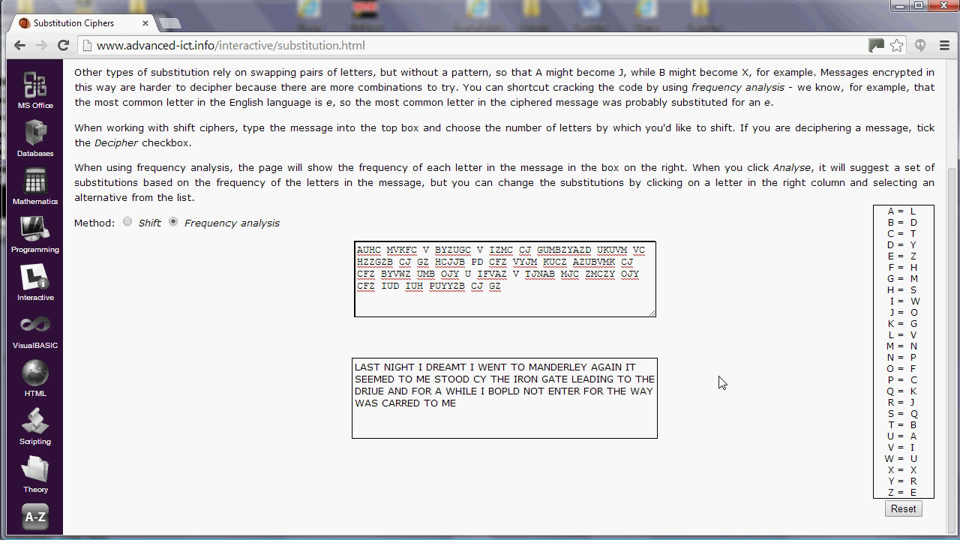
# Step: Map cipher T to C and cipher W to V, producing BARRED and DRIVE
pyautogui.click(918, 426)
pyautogui.click(916, 425)
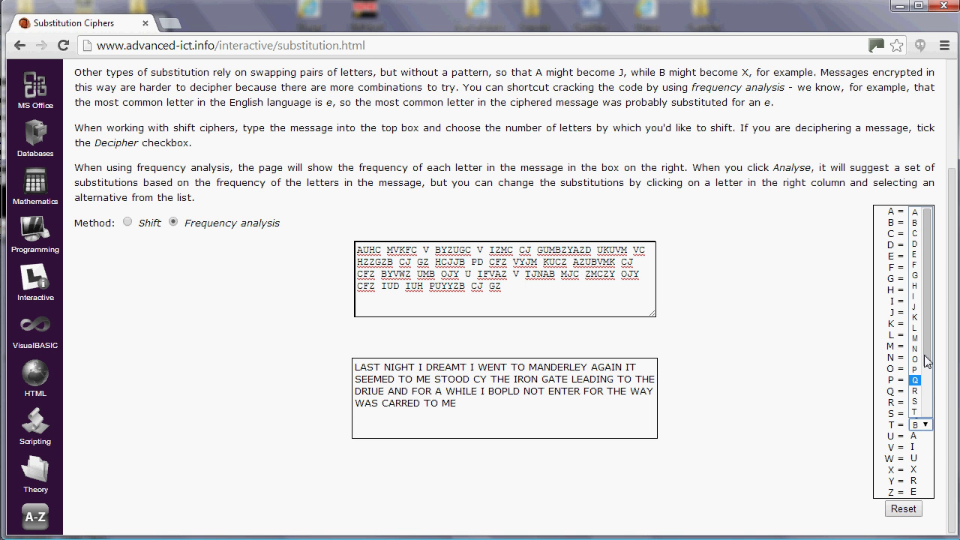
pyautogui.click(918, 234)
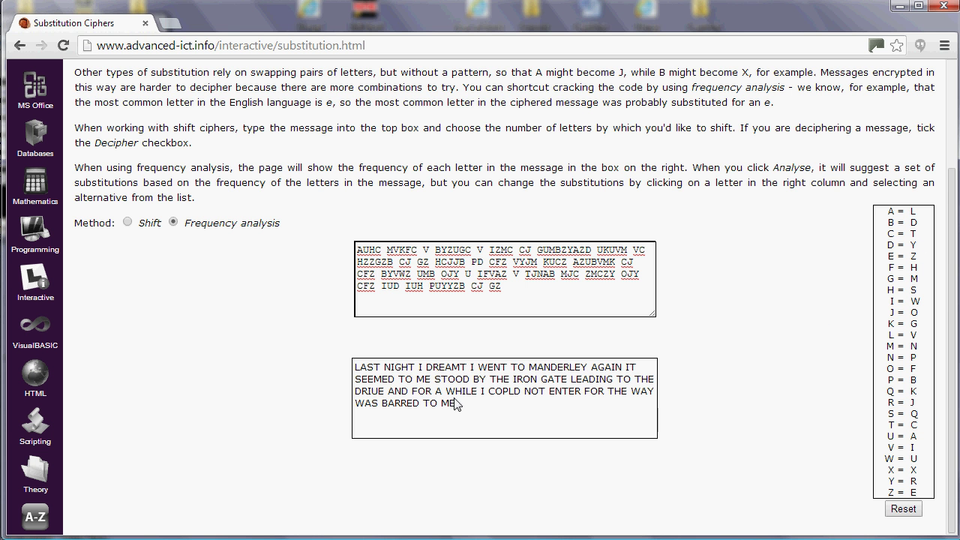
pyautogui.click(922, 459)
pyautogui.scroll(-2, 917, 427)
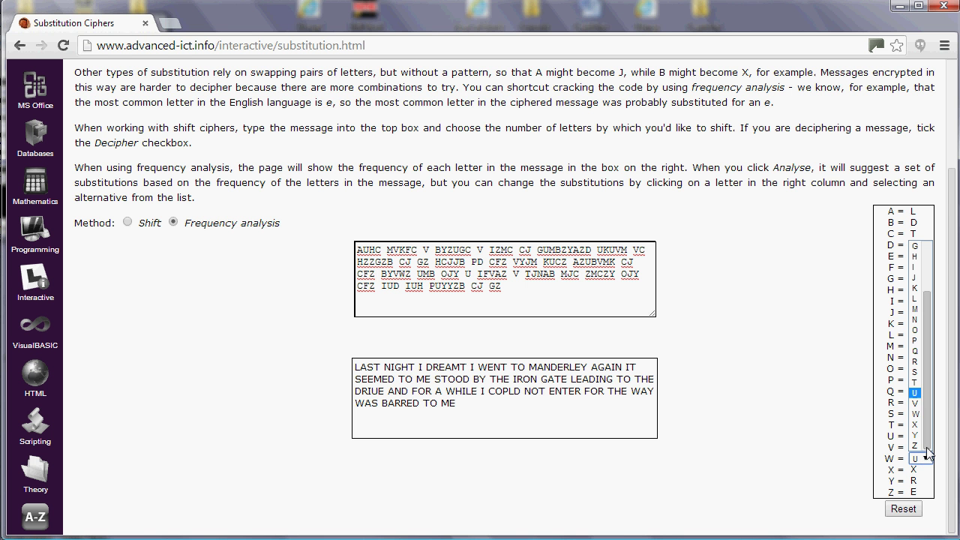
pyautogui.click(916, 404)
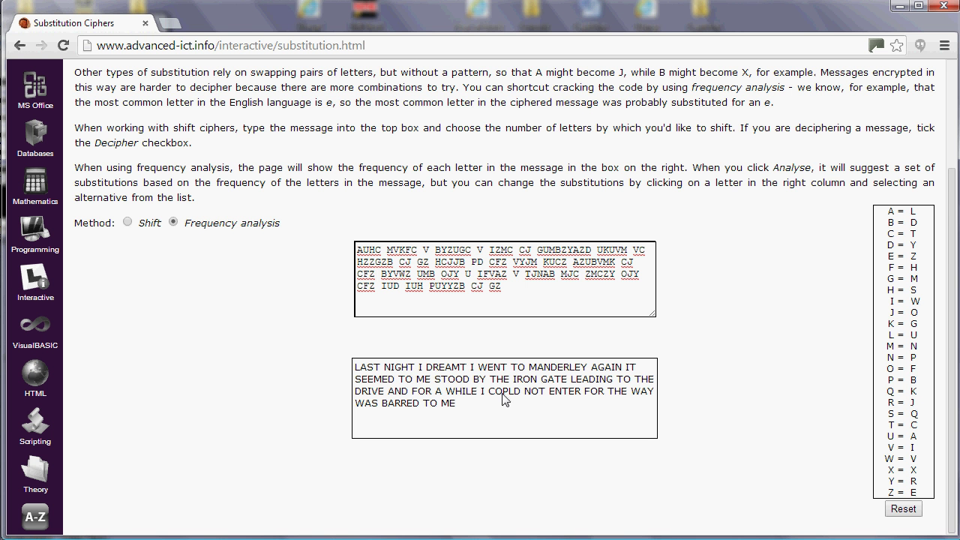
# Step: Change cipher letter L to decode as P, turning COPLD into COULD
pyautogui.click(919, 336)
pyautogui.click(927, 339)
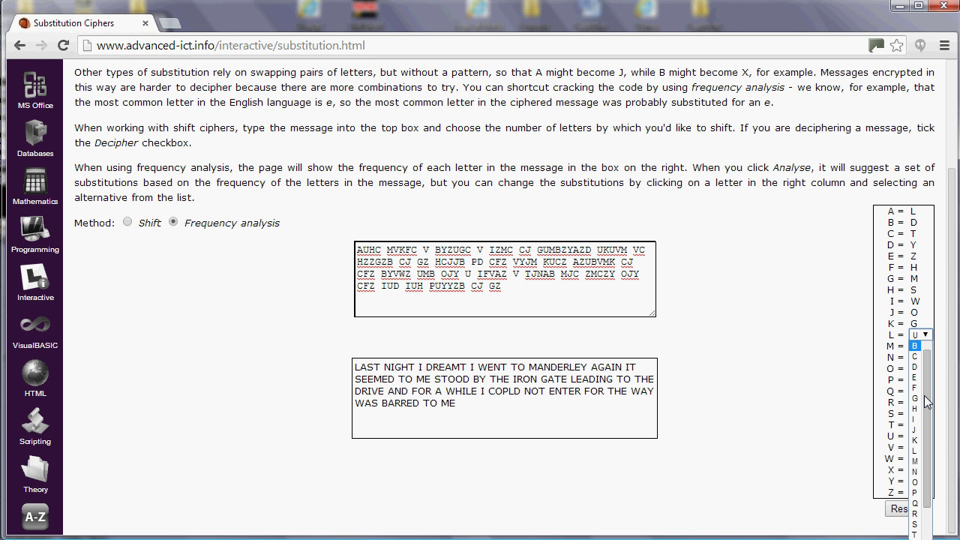
pyautogui.scroll(-1, 925, 408)
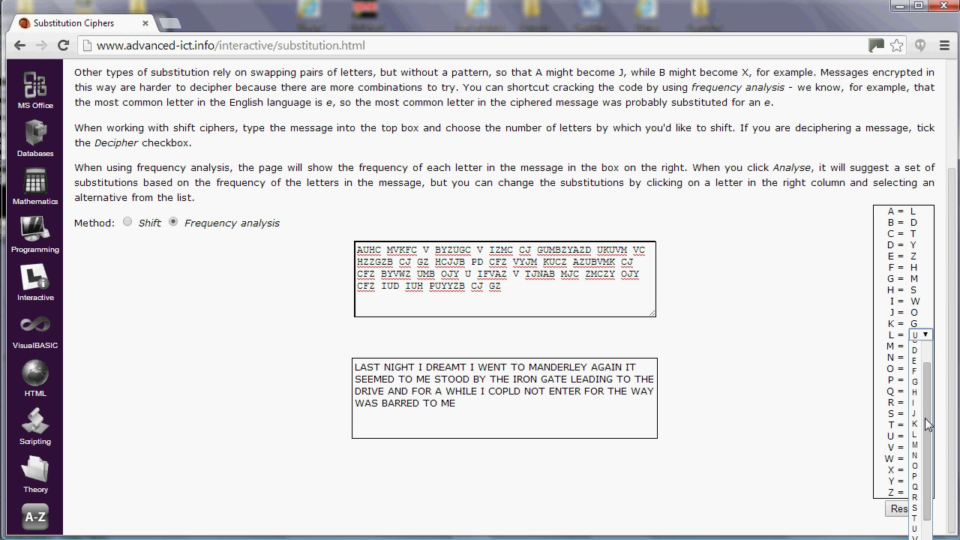
pyautogui.click(915, 477)
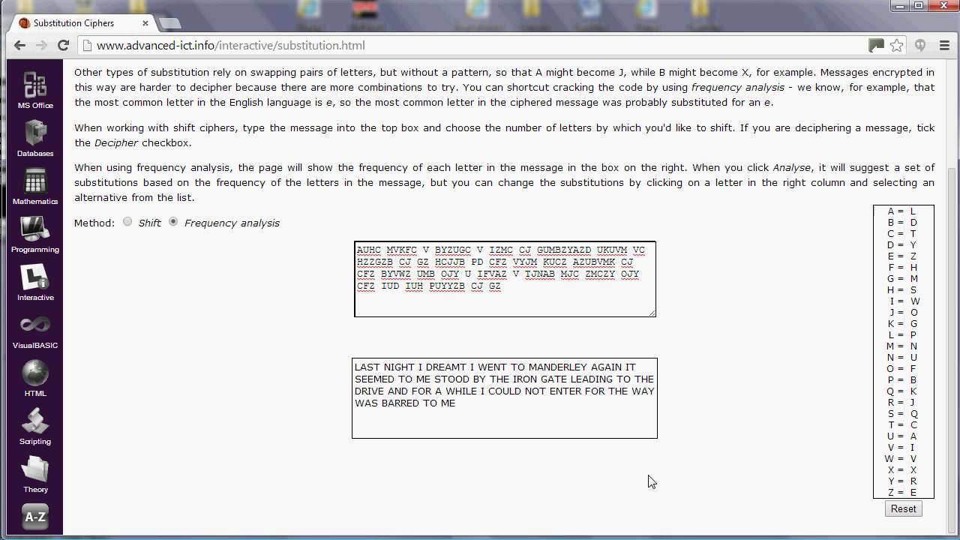
pyautogui.click(552, 302)
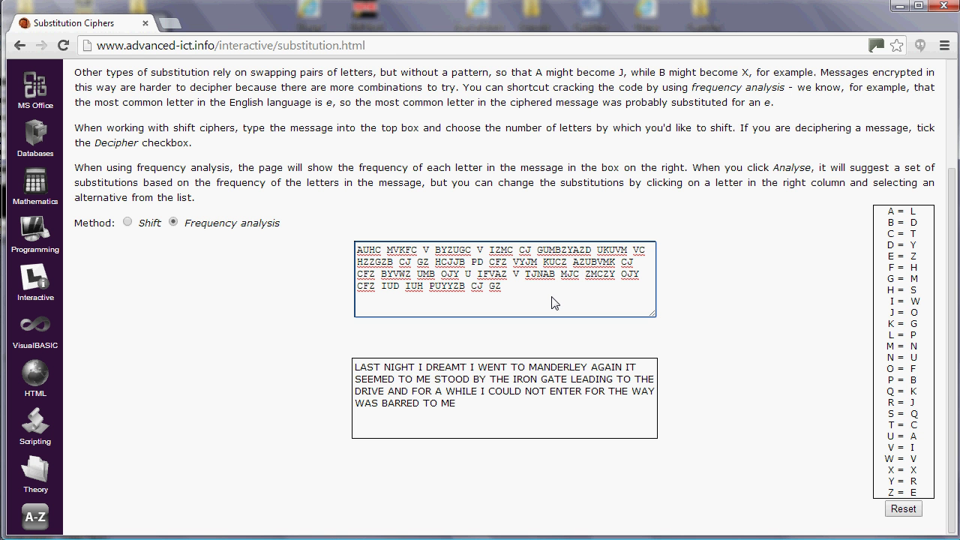